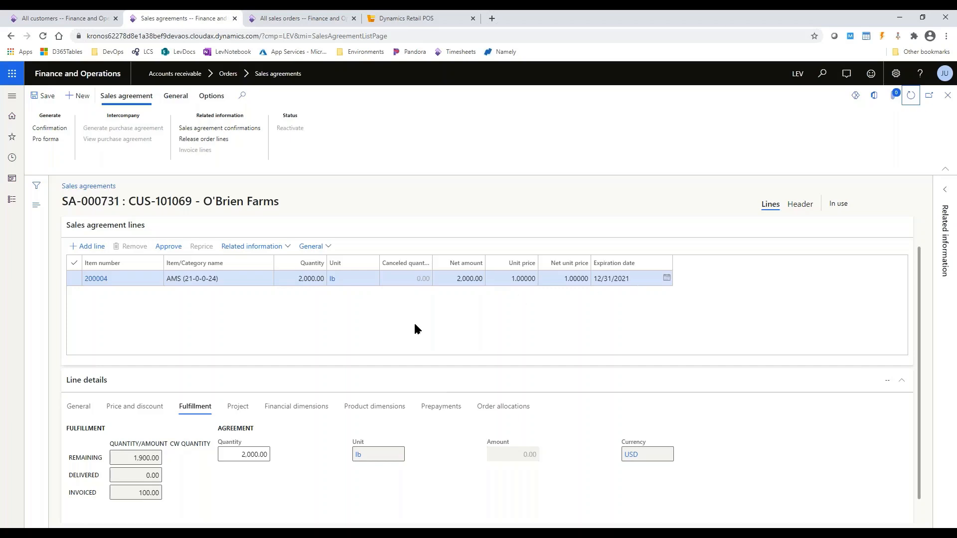
Step: Start a new counter sales order for customer O'Brien Farms from All sales orders
{"action": "left_click", "coordinate": [441, 406]}
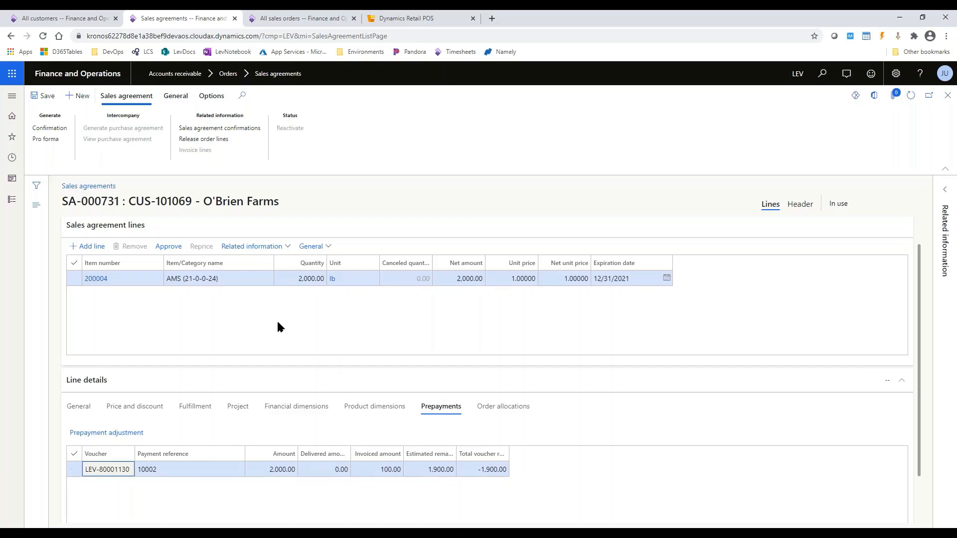
{"action": "left_click", "coordinate": [195, 406]}
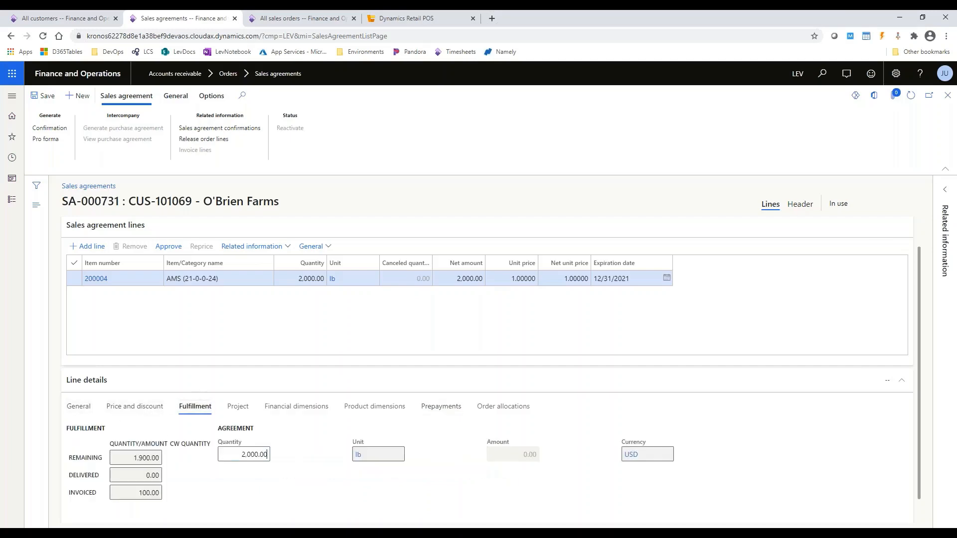
{"action": "left_click", "coordinate": [325, 20]}
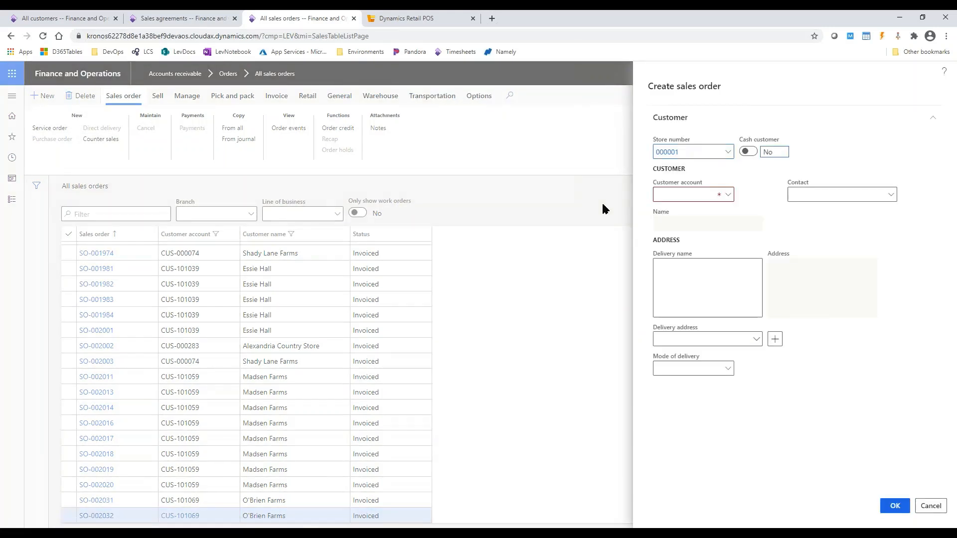
{"action": "type", "text": "o'b"}
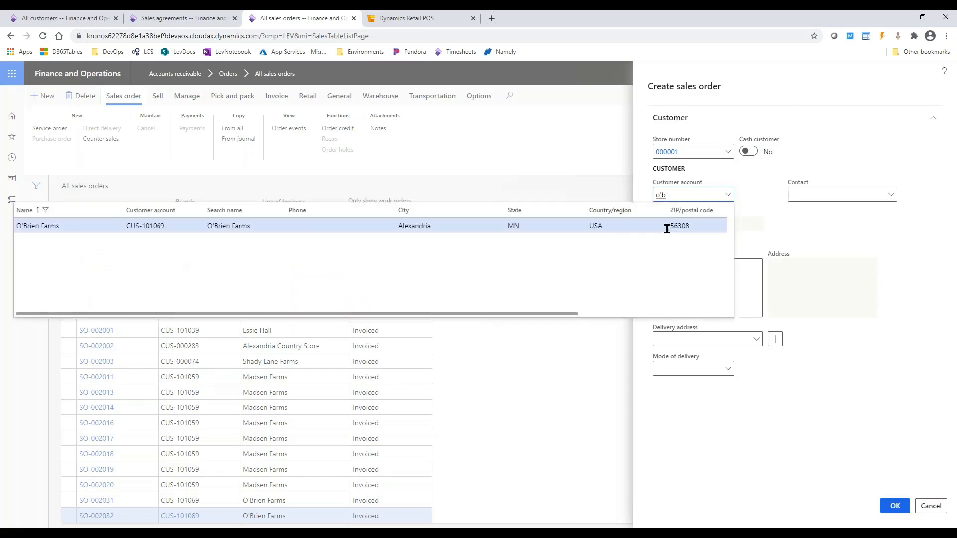
{"action": "left_click", "coordinate": [667, 228]}
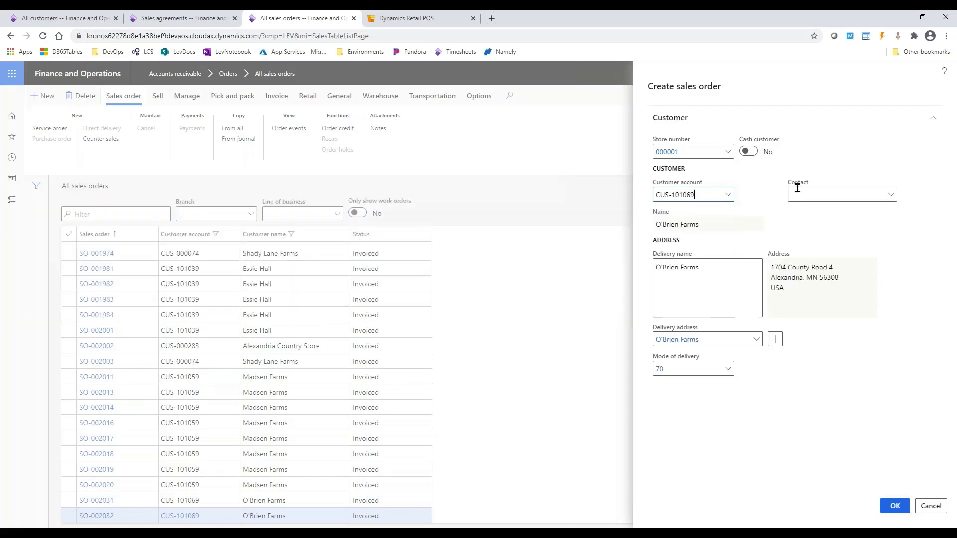
{"action": "left_click", "coordinate": [894, 506]}
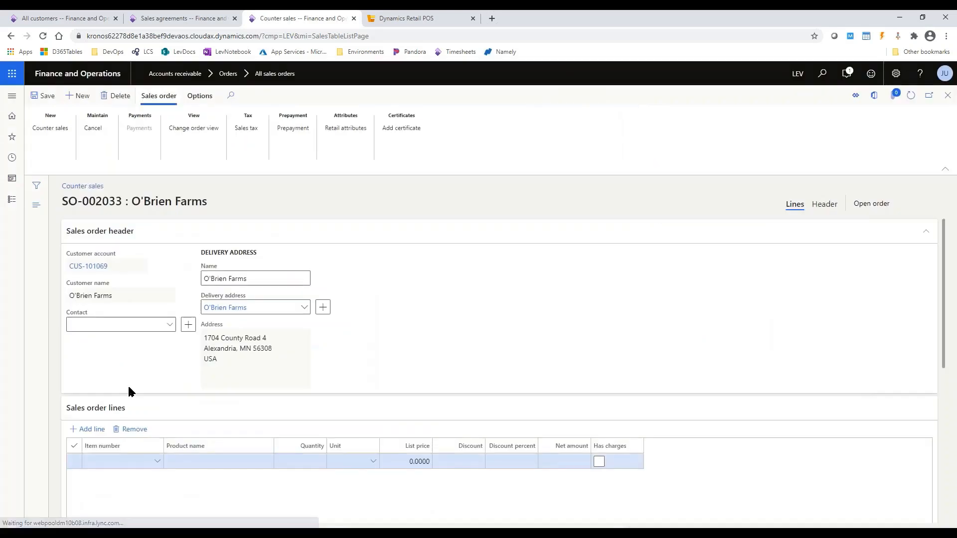
Step: Add an order line for item 200004 with quantity 100 lb
{"action": "left_click", "coordinate": [228, 230]}
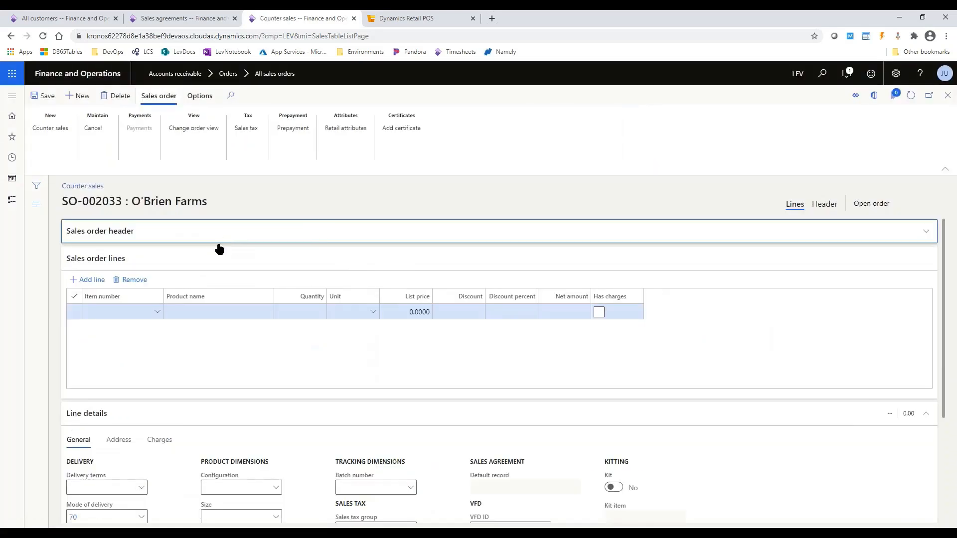
{"action": "left_click", "coordinate": [119, 312]}
{"action": "type", "text": "2"}
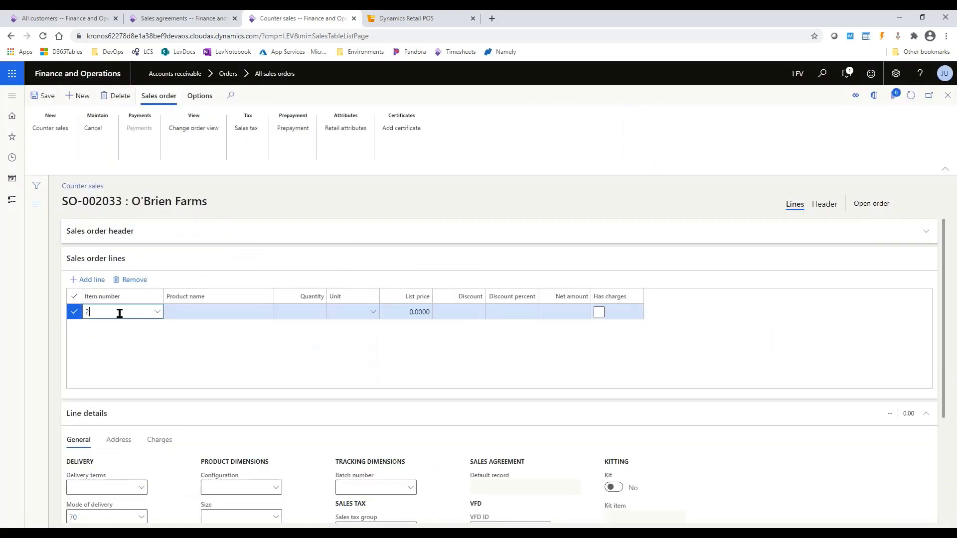
{"action": "type", "text": "00004"}
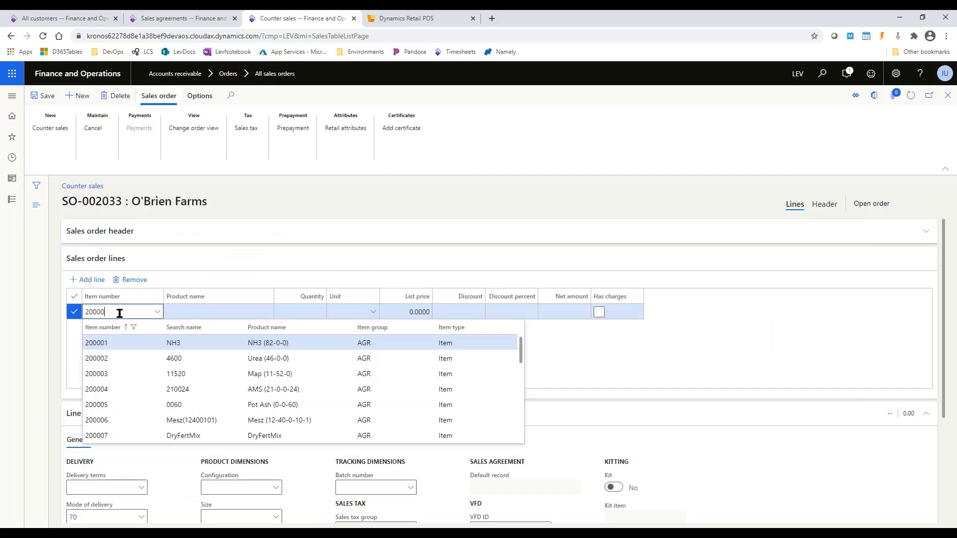
{"action": "key", "text": "Tab"}
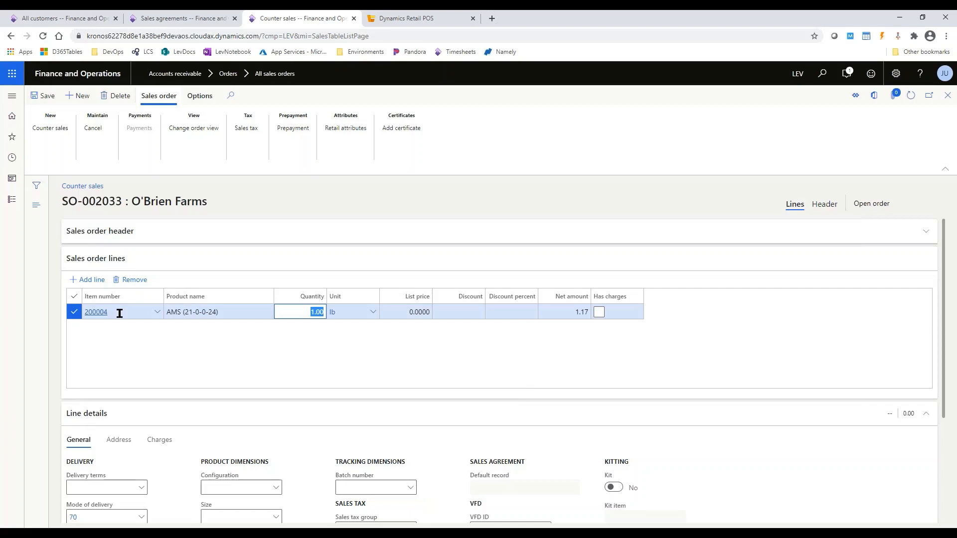
{"action": "type", "text": "100"}
{"action": "key", "text": "Tab"}
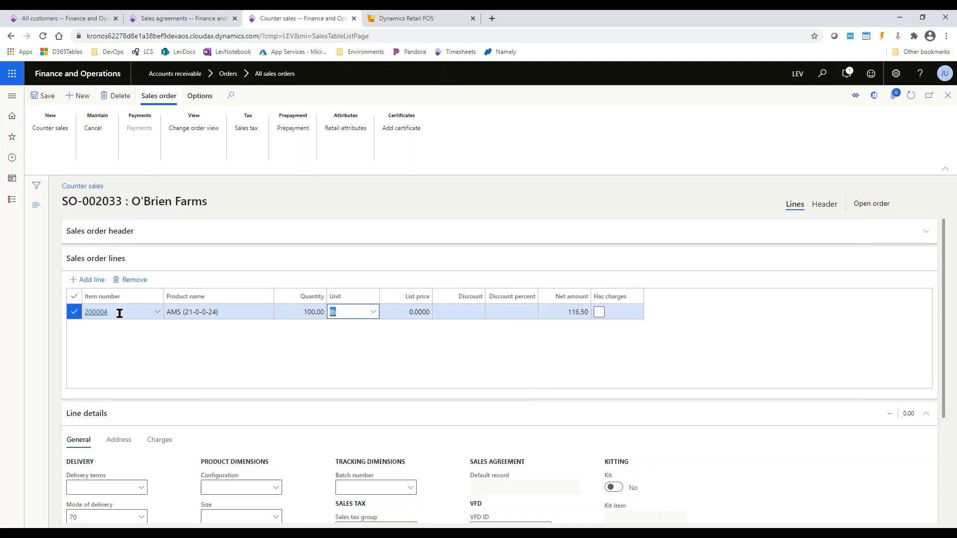
Step: Save SO-002033, check the line's prepayment amount of 100.00 and select the order number
{"action": "left_click", "coordinate": [49, 100]}
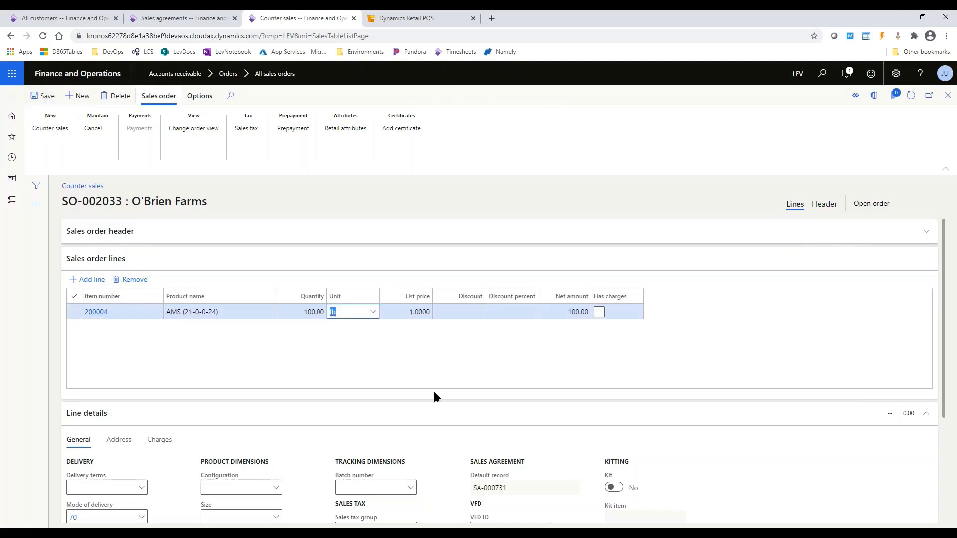
{"action": "scroll", "coordinate": [433, 390], "scroll_direction": "down", "scroll_amount": 5}
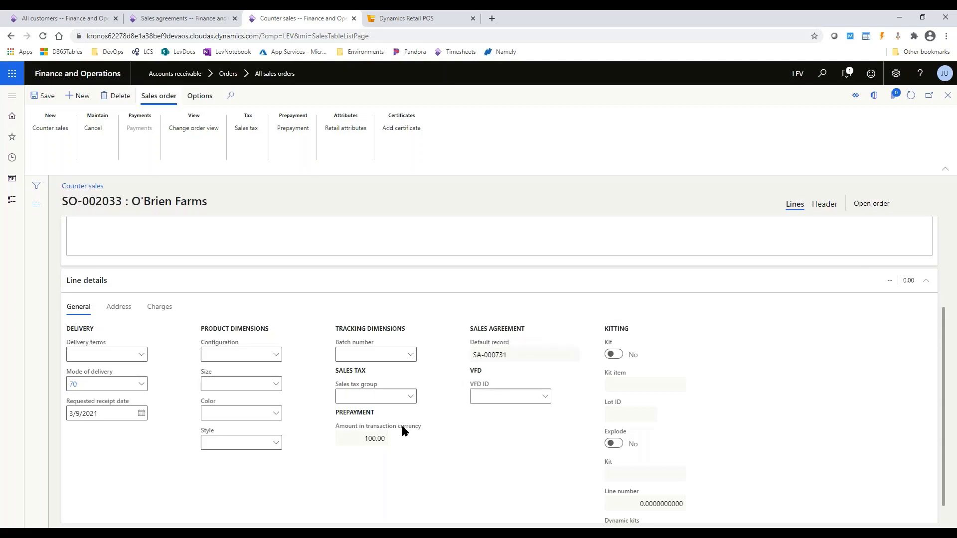
{"action": "left_click", "coordinate": [377, 438]}
{"action": "left_click", "coordinate": [389, 452]}
{"action": "scroll", "coordinate": [388, 440], "scroll_direction": "up", "scroll_amount": 3}
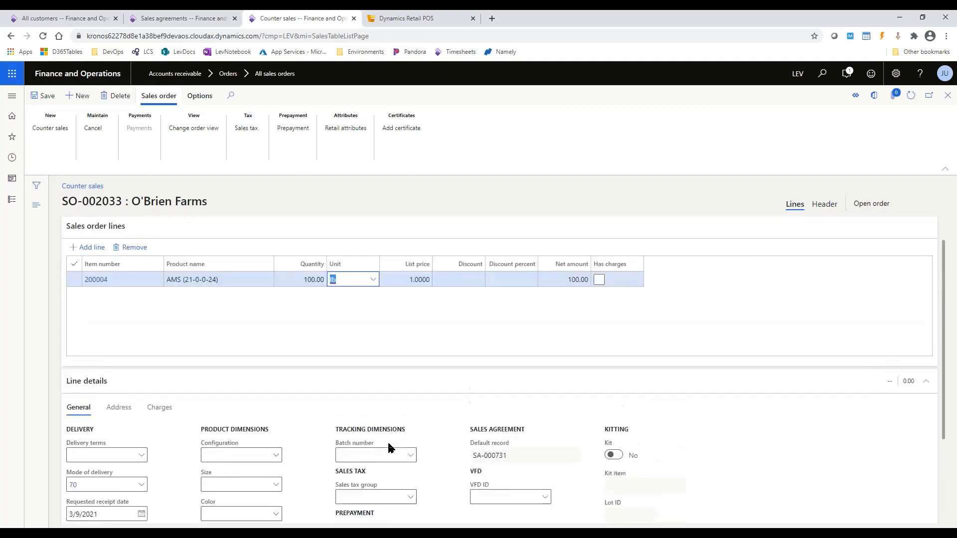
{"action": "left_click_drag", "start_coordinate": [122, 202], "coordinate": [62, 200]}
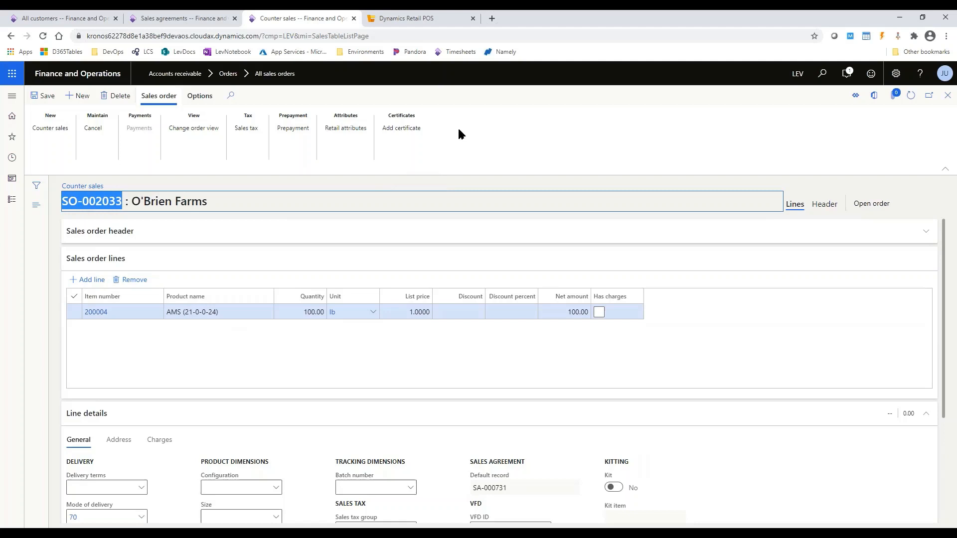
Step: In Retail POS, recall a customer order filtered by order number
{"action": "left_click", "coordinate": [419, 14]}
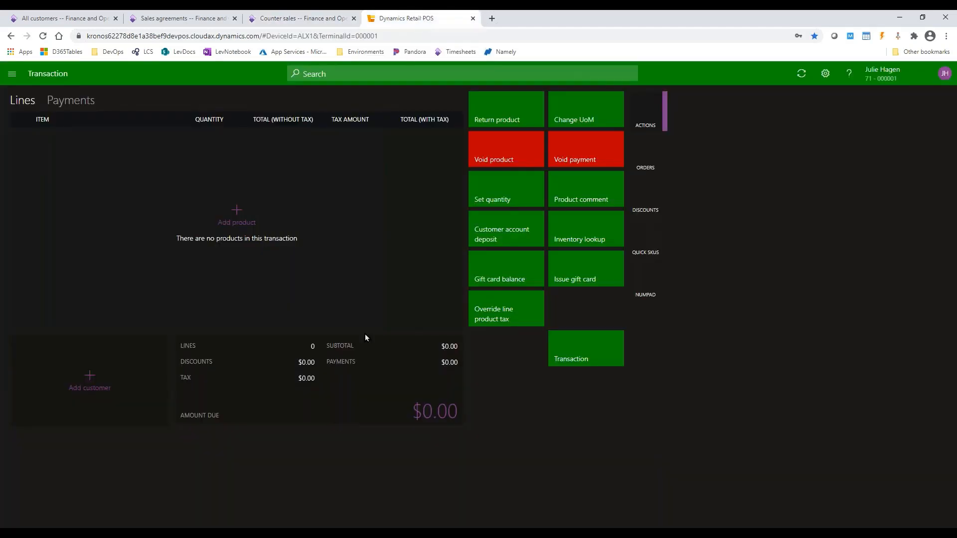
{"action": "left_click", "coordinate": [645, 168]}
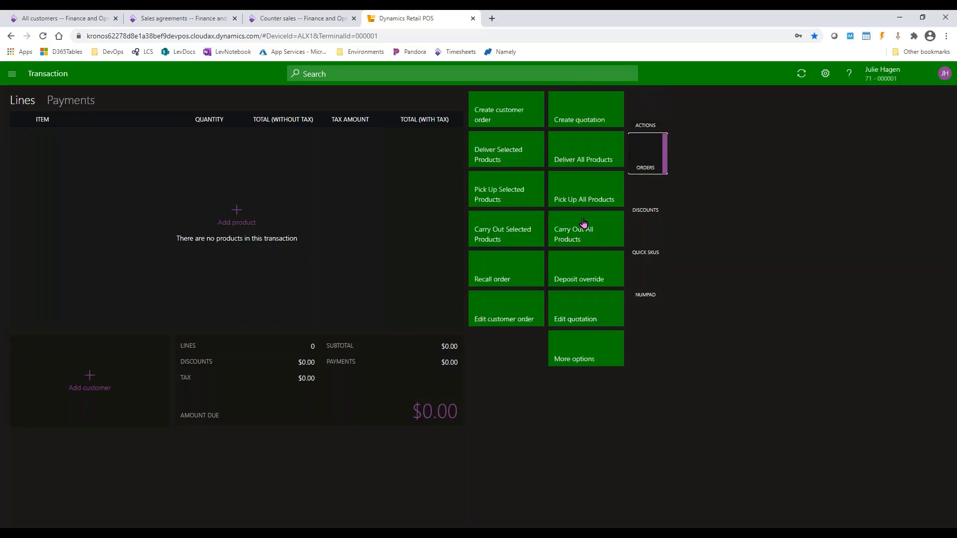
{"action": "left_click", "coordinate": [498, 266]}
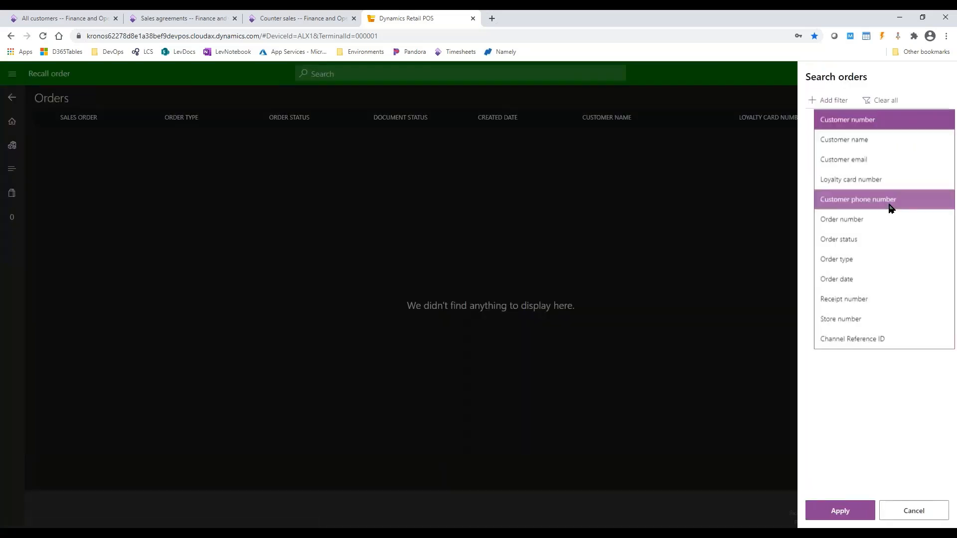
{"action": "left_click", "coordinate": [890, 202]}
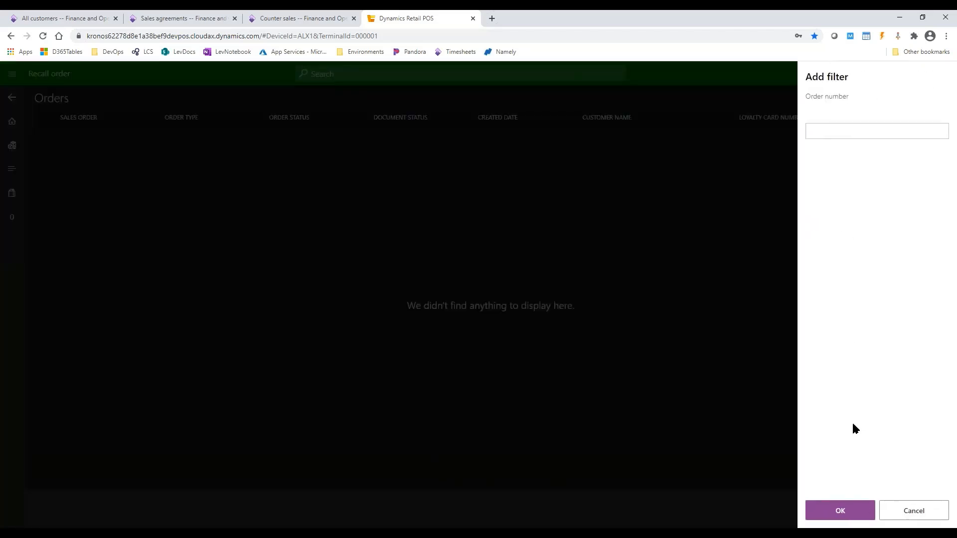
{"action": "type", "text": "SO-002033"}
Step: Find order SO-002033 and open it for editing at the register
{"action": "left_click", "coordinate": [840, 510]}
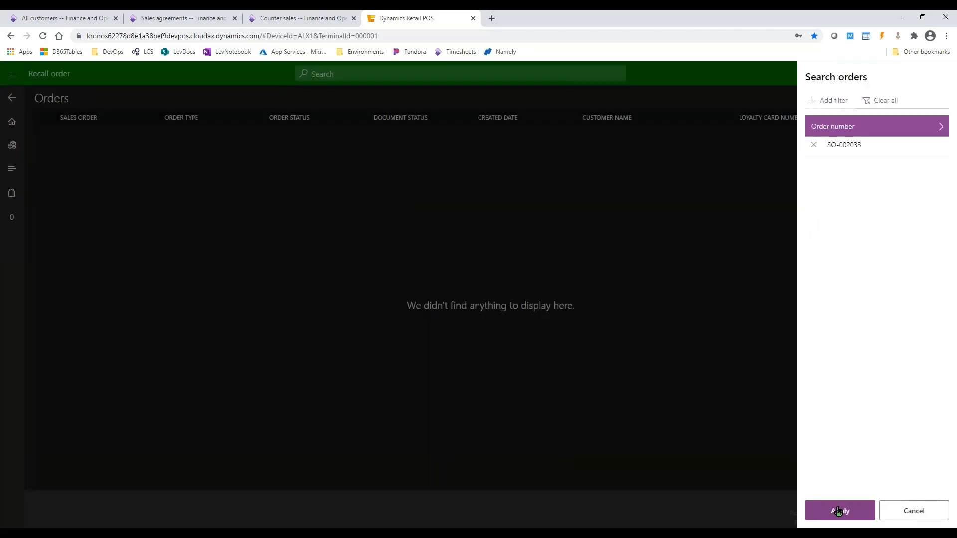
{"action": "left_click", "coordinate": [840, 510]}
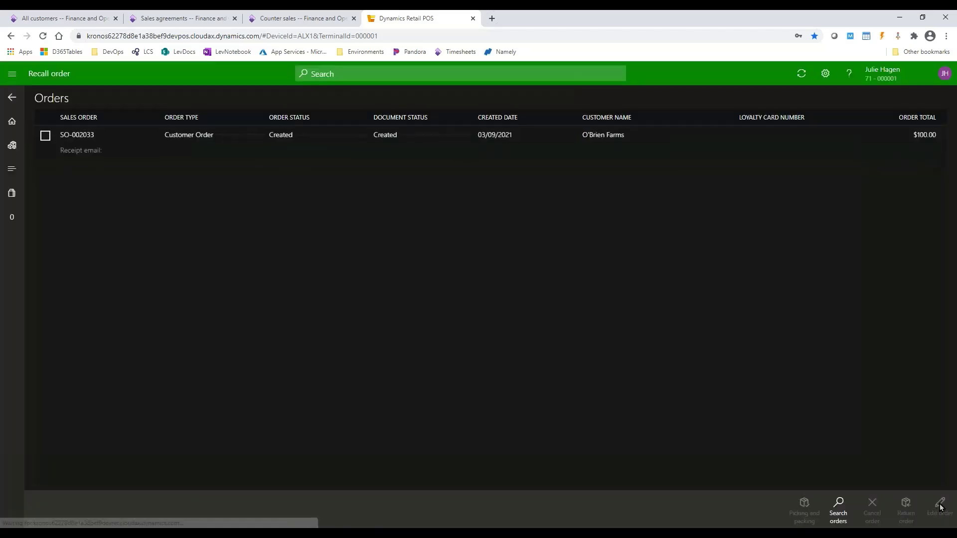
{"action": "left_click", "coordinate": [491, 135]}
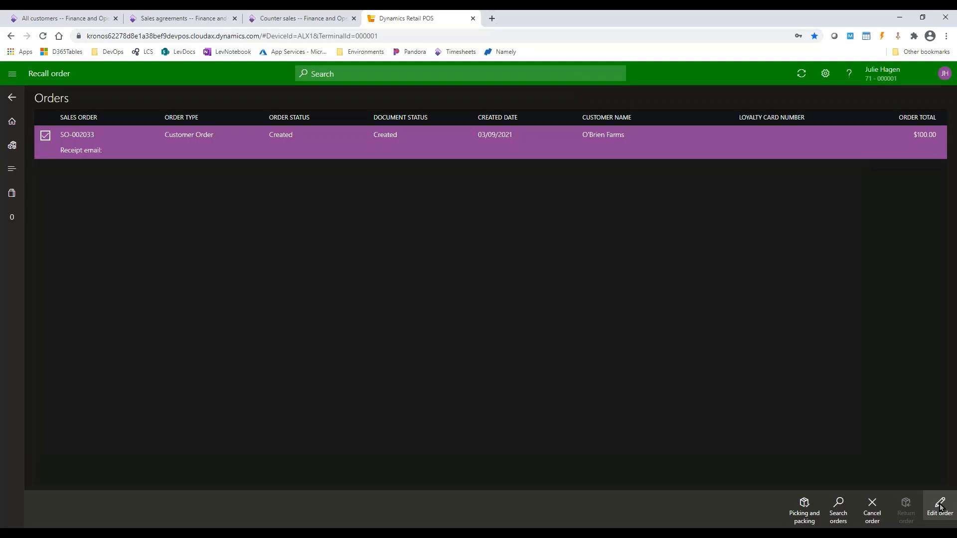
{"action": "left_click", "coordinate": [941, 507]}
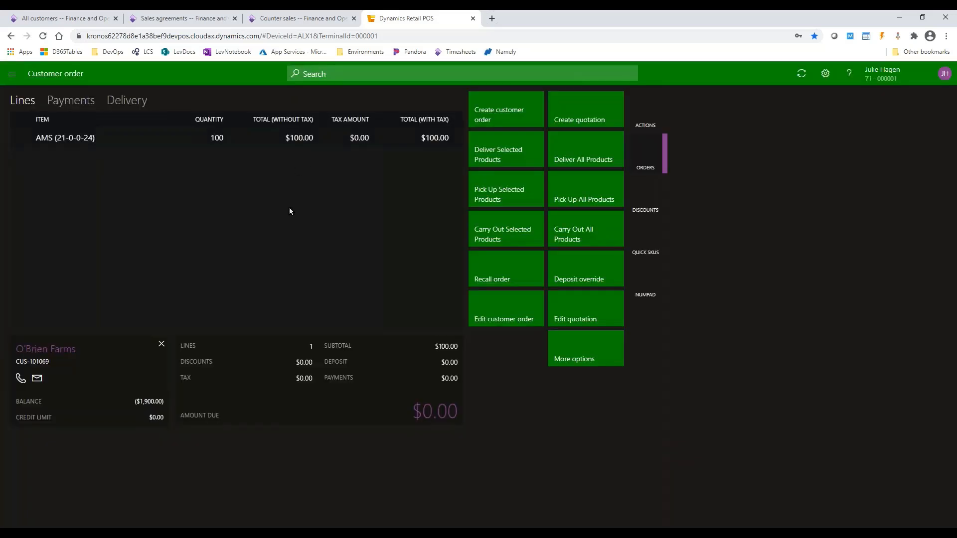
Step: Add retail dog food to the order with a manual price of 12.00
{"action": "left_click", "coordinate": [183, 141]}
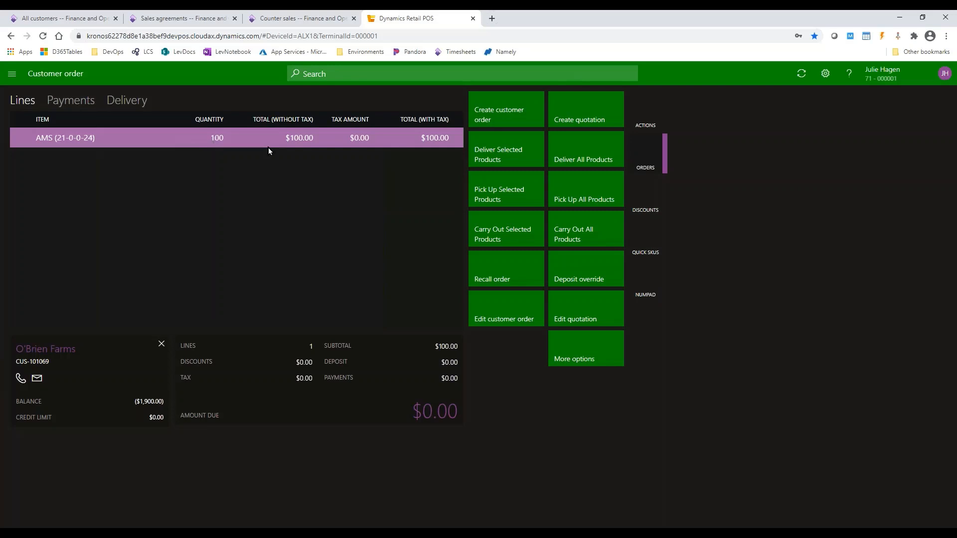
{"action": "left_click", "coordinate": [282, 159]}
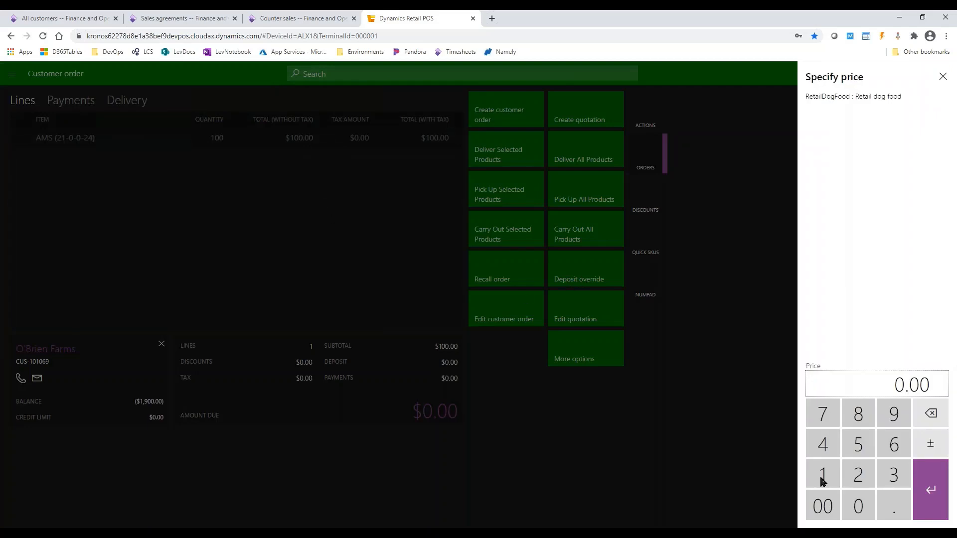
{"action": "left_click", "coordinate": [822, 475]}
{"action": "left_click", "coordinate": [858, 475]}
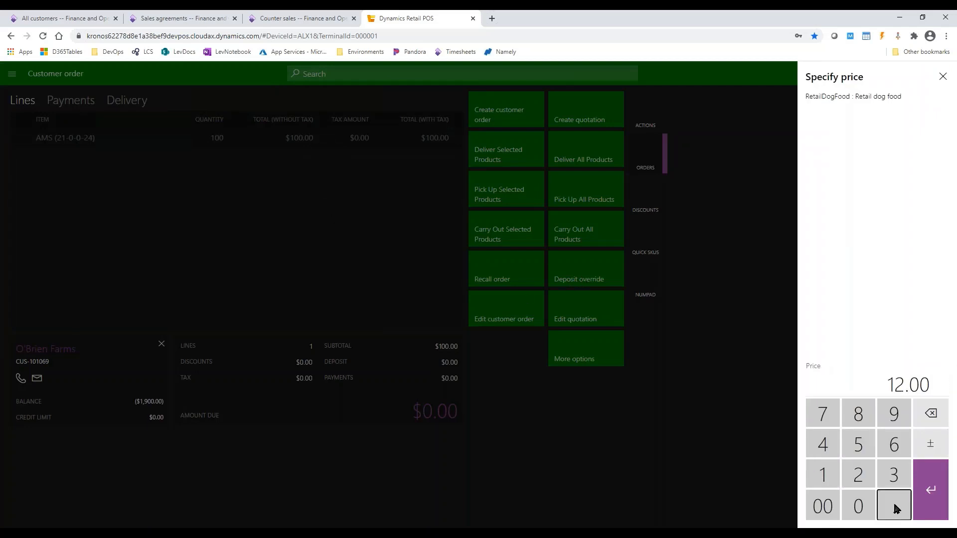
{"action": "left_click", "coordinate": [931, 489]}
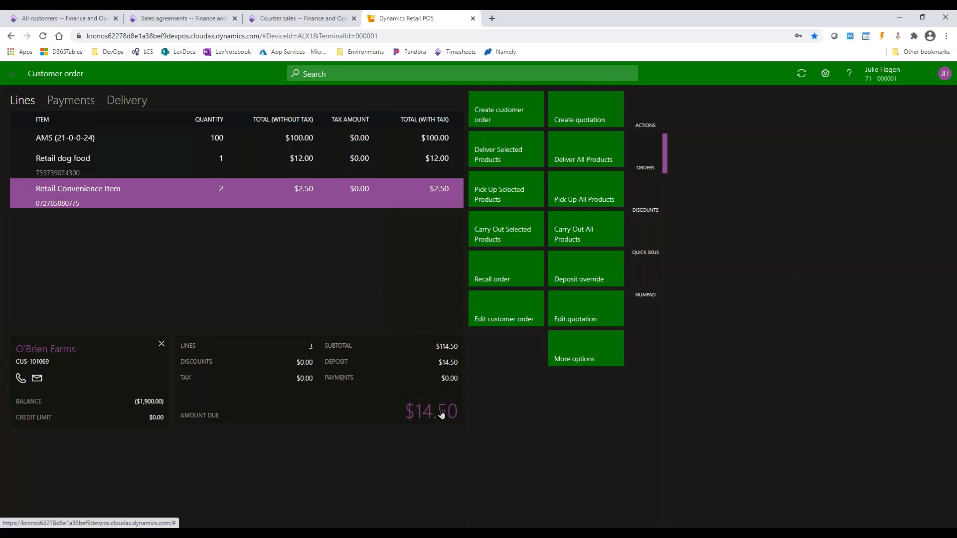
Step: Review the order lines, selecting and deselecting the AMS and Retail dog food lines
{"action": "left_click", "coordinate": [396, 142]}
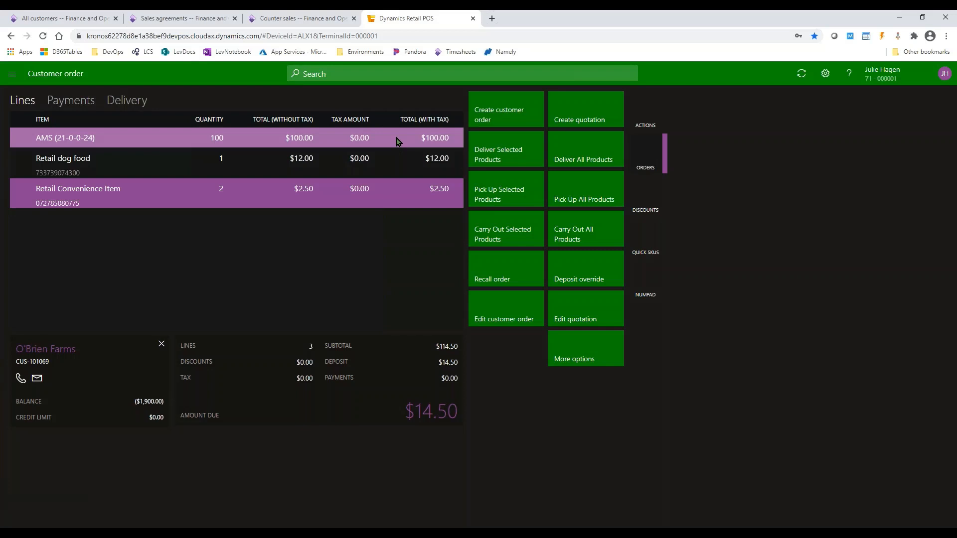
{"action": "left_click", "coordinate": [363, 196]}
{"action": "left_click", "coordinate": [378, 169]}
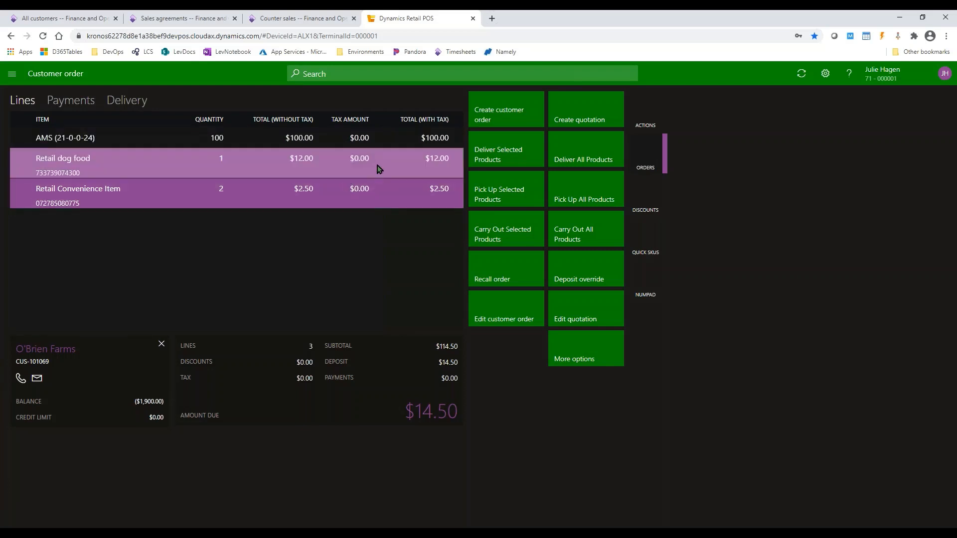
{"action": "left_click", "coordinate": [378, 169]}
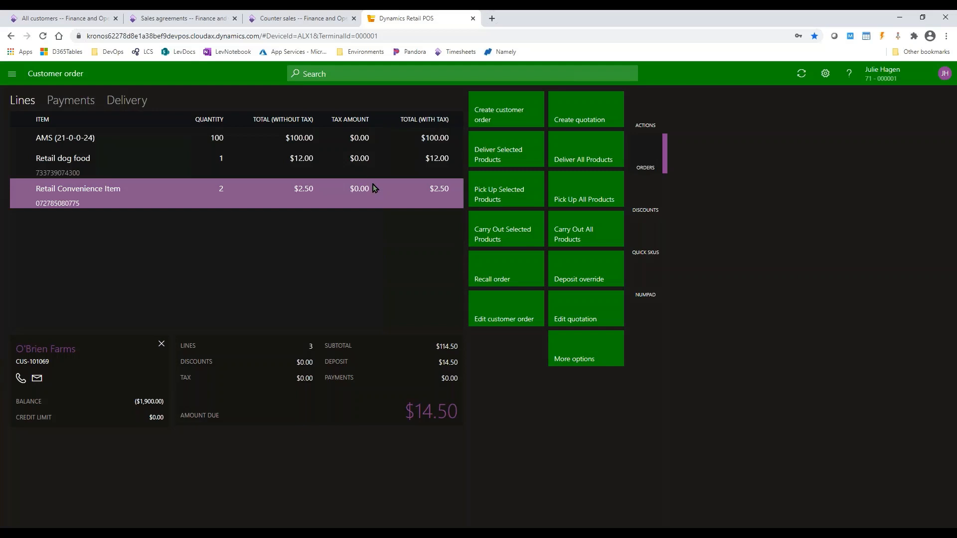
Step: Attempt a card deposit, dismiss the delivery-method error and review the lines' delivery methods
{"action": "left_click", "coordinate": [428, 413]}
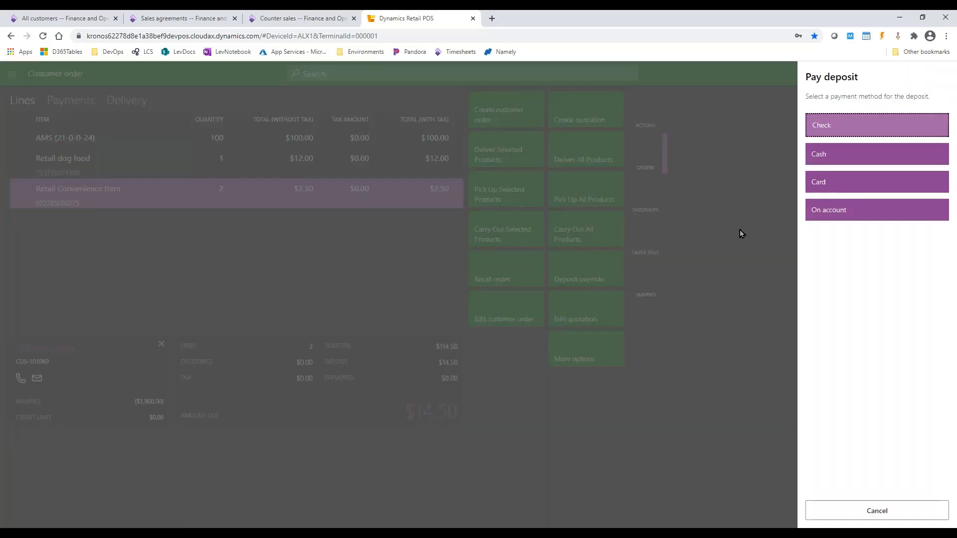
{"action": "left_click", "coordinate": [851, 159]}
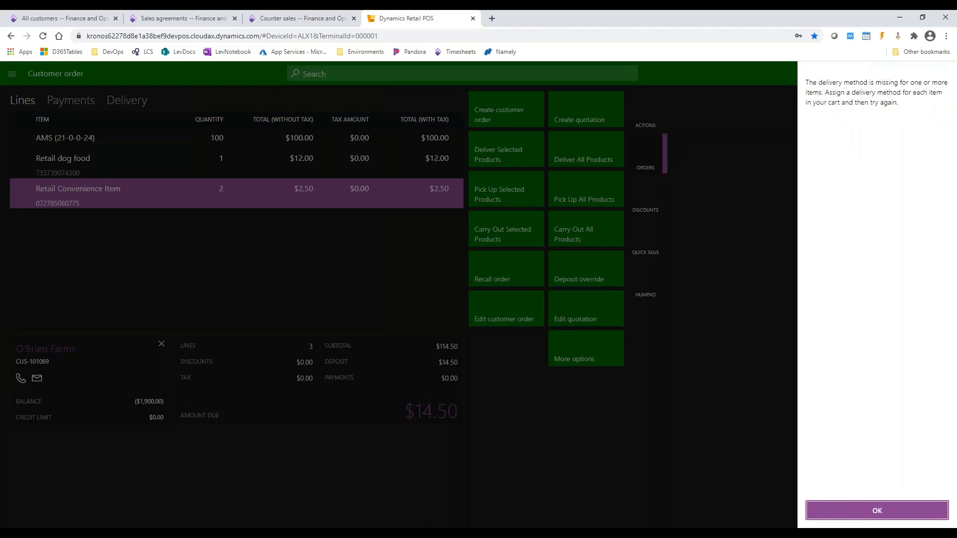
{"action": "left_click", "coordinate": [877, 510]}
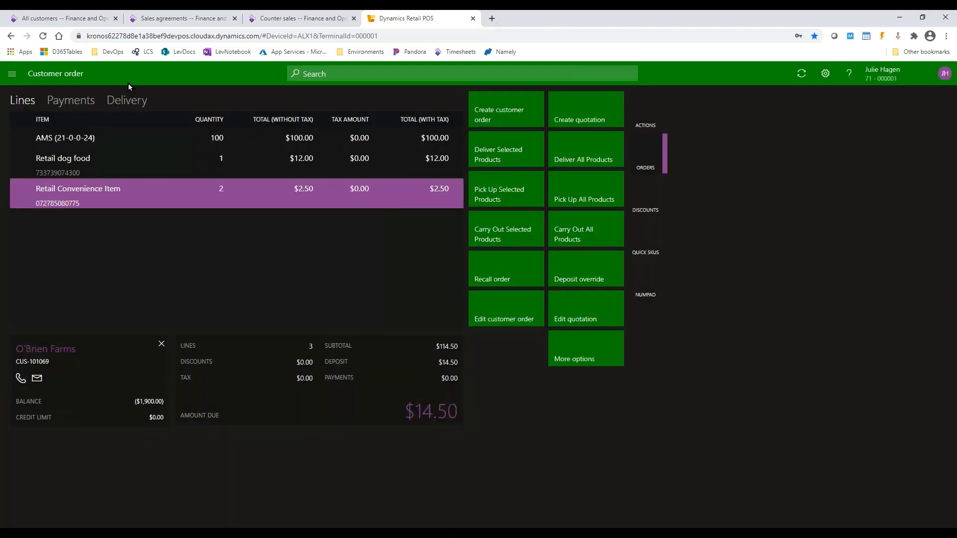
{"action": "left_click", "coordinate": [127, 100]}
{"action": "left_click", "coordinate": [167, 144]}
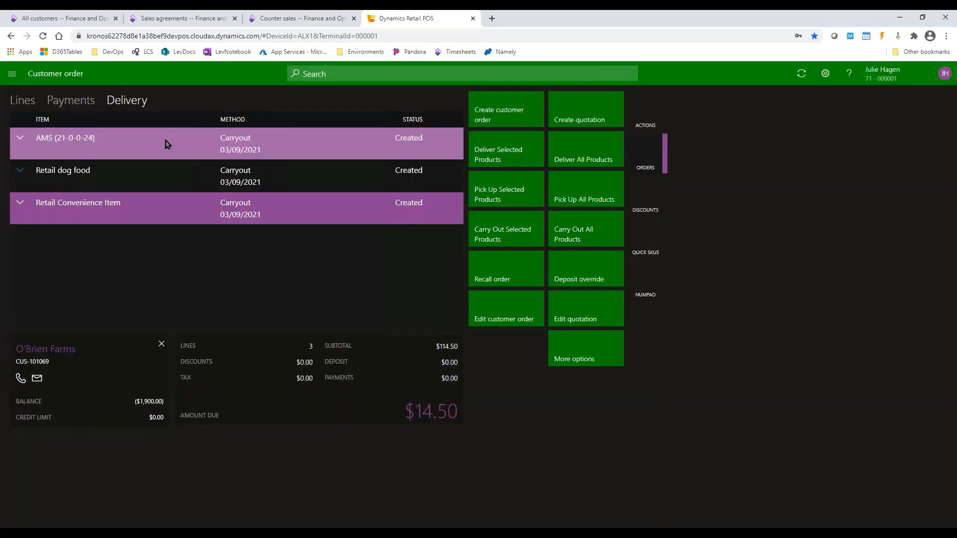
{"action": "left_click", "coordinate": [21, 101]}
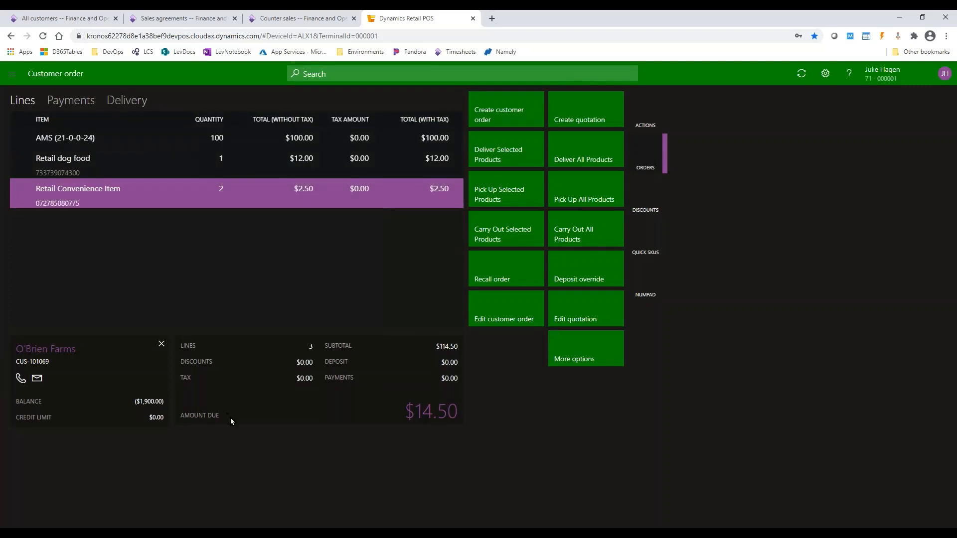
Step: Pay the $14.50 deposit in cash to complete the transaction
{"action": "left_click", "coordinate": [423, 413]}
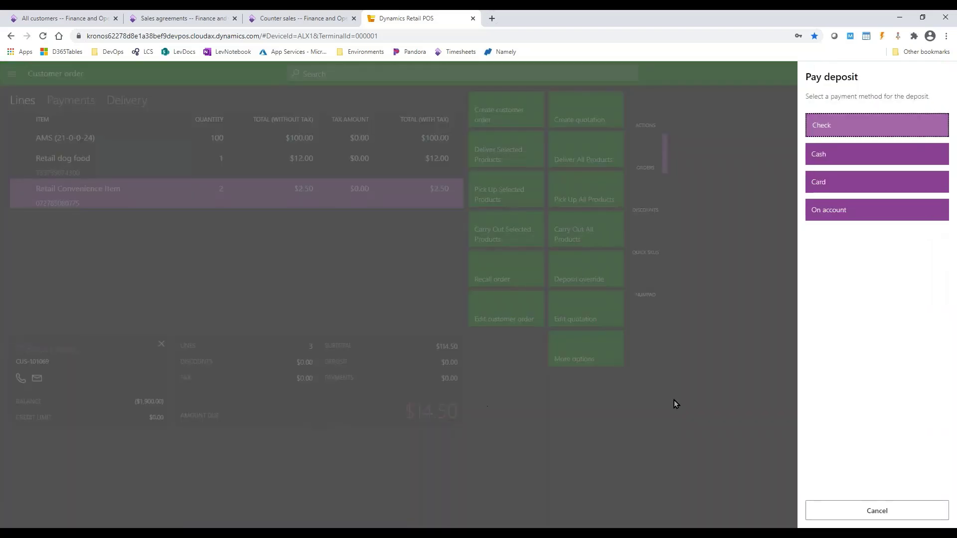
{"action": "left_click", "coordinate": [833, 153]}
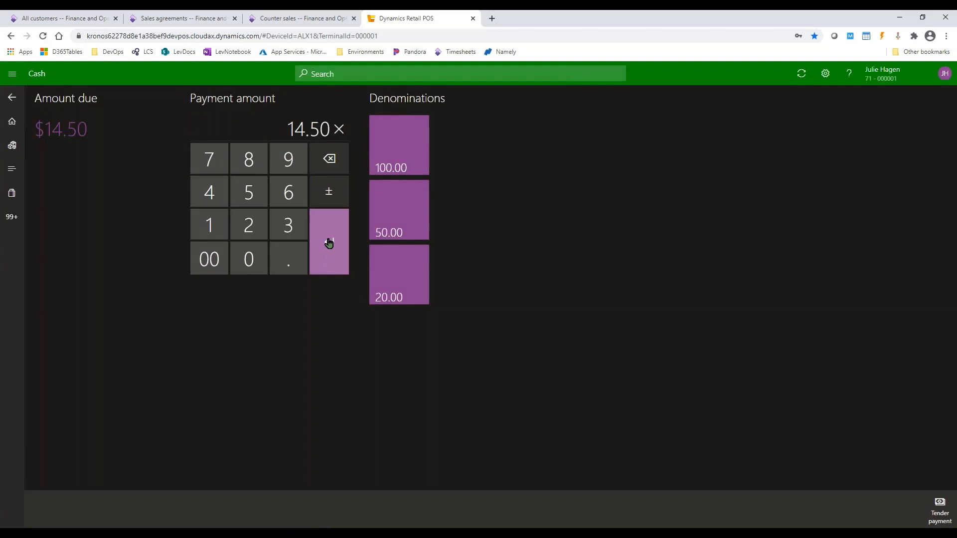
{"action": "left_click", "coordinate": [329, 242]}
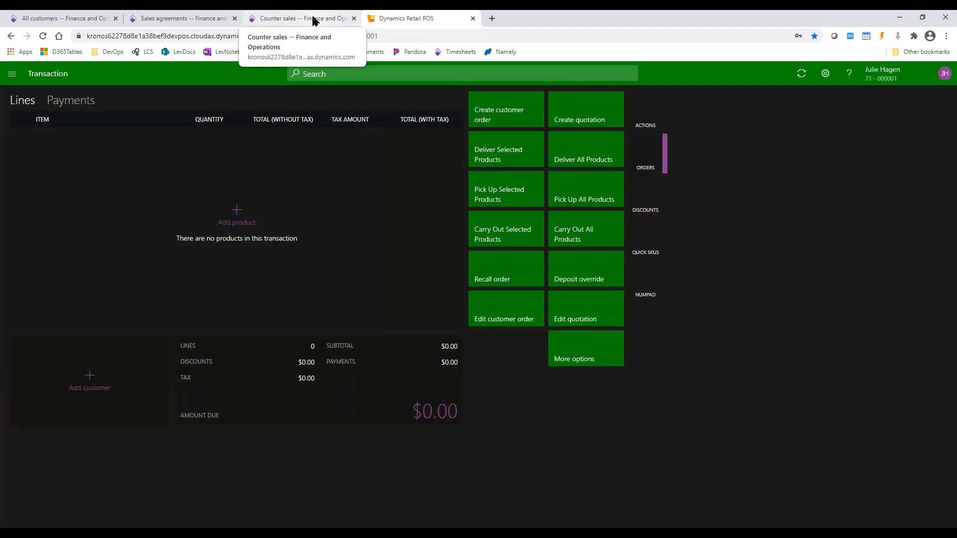
Step: Refresh counter sales order SO-002033 to show the POS lines and expand the header details
{"action": "left_click", "coordinate": [313, 18]}
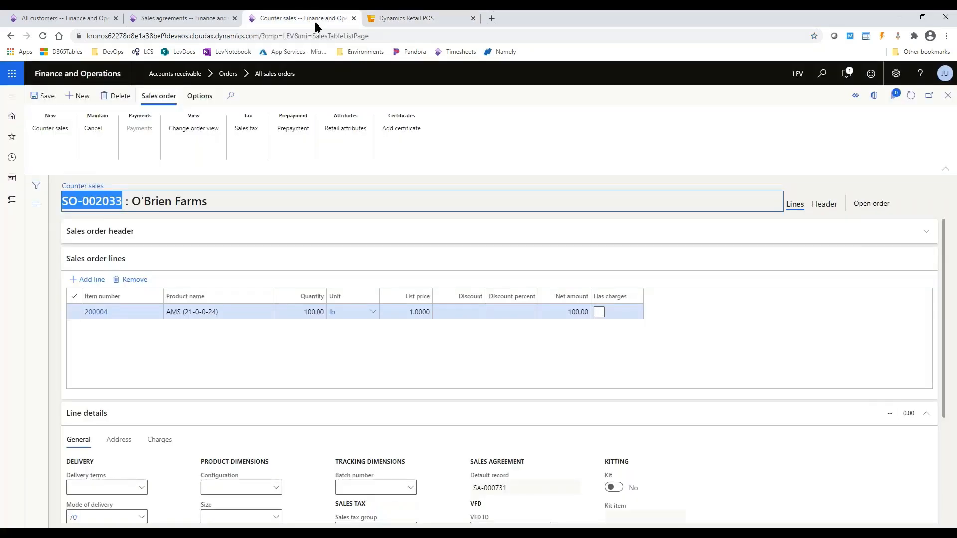
{"action": "left_click", "coordinate": [909, 97]}
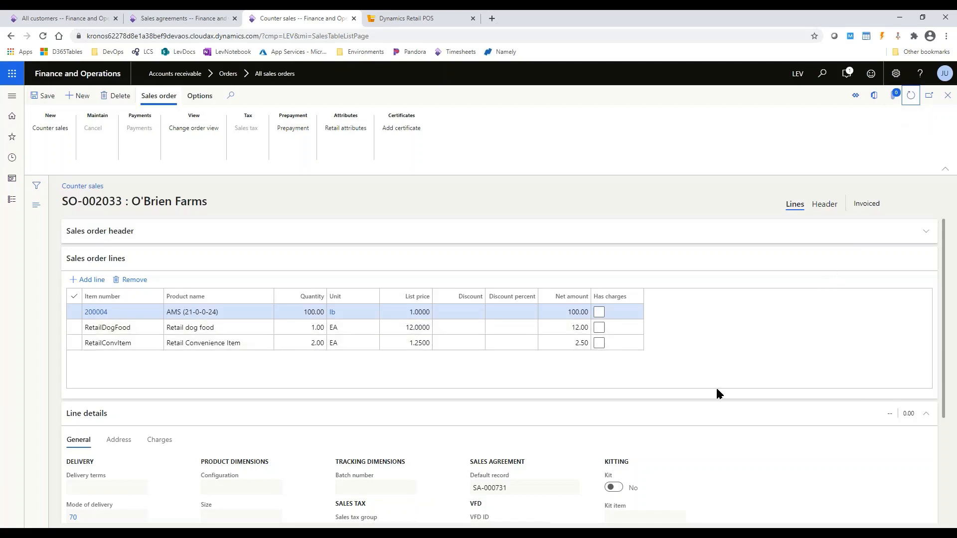
{"action": "scroll", "coordinate": [716, 386], "scroll_direction": "down", "scroll_amount": 1}
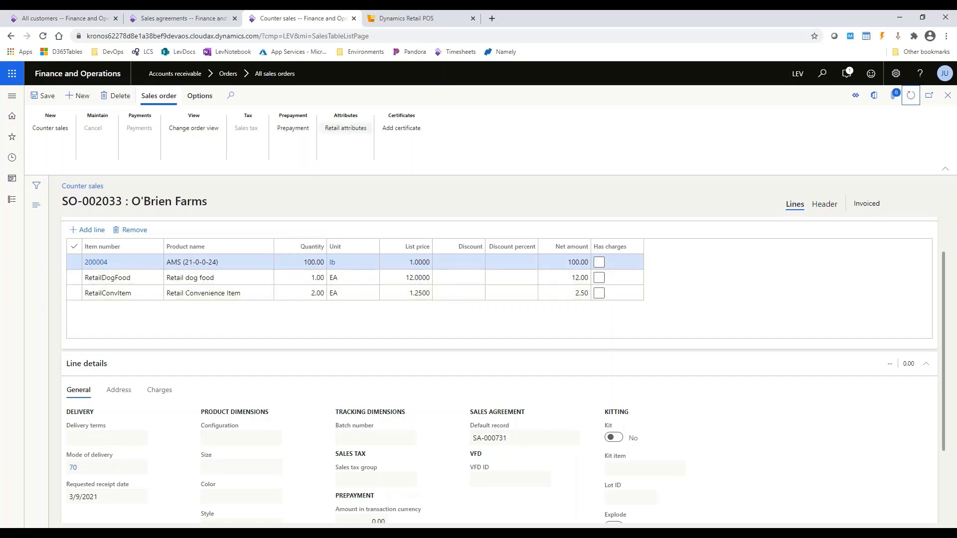
{"action": "scroll", "coordinate": [563, 249], "scroll_direction": "up", "scroll_amount": 1}
{"action": "scroll", "coordinate": [563, 249], "scroll_direction": "up", "scroll_amount": 2}
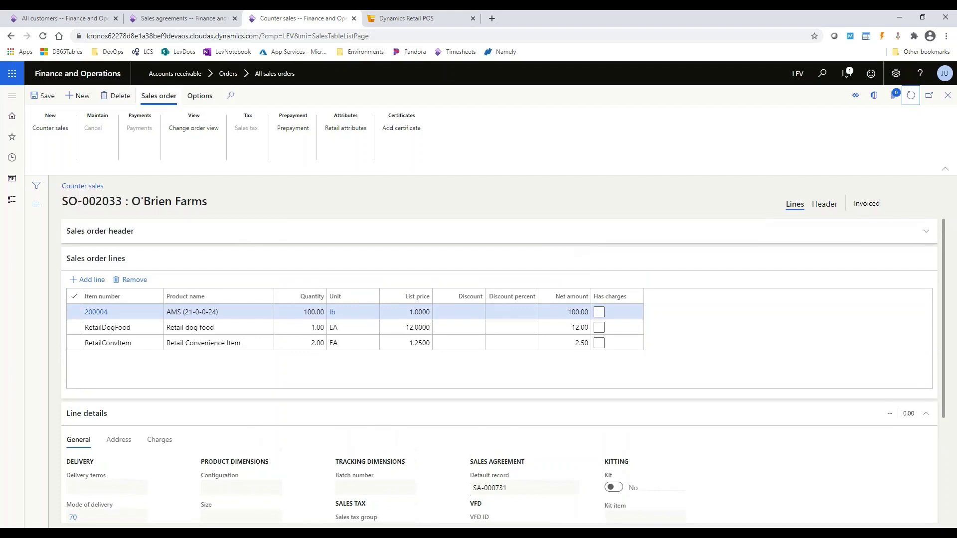
{"action": "left_click", "coordinate": [254, 231]}
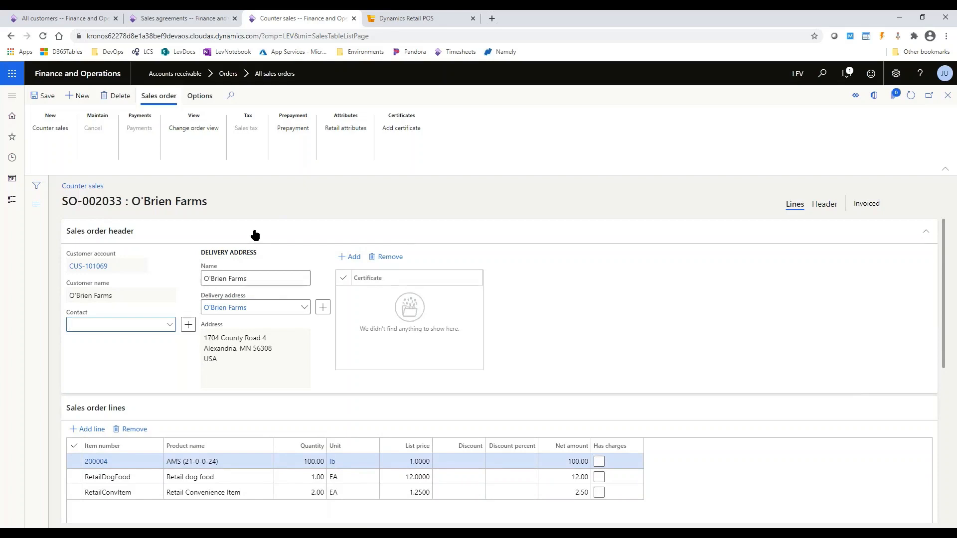
{"action": "left_click", "coordinate": [50, 128]}
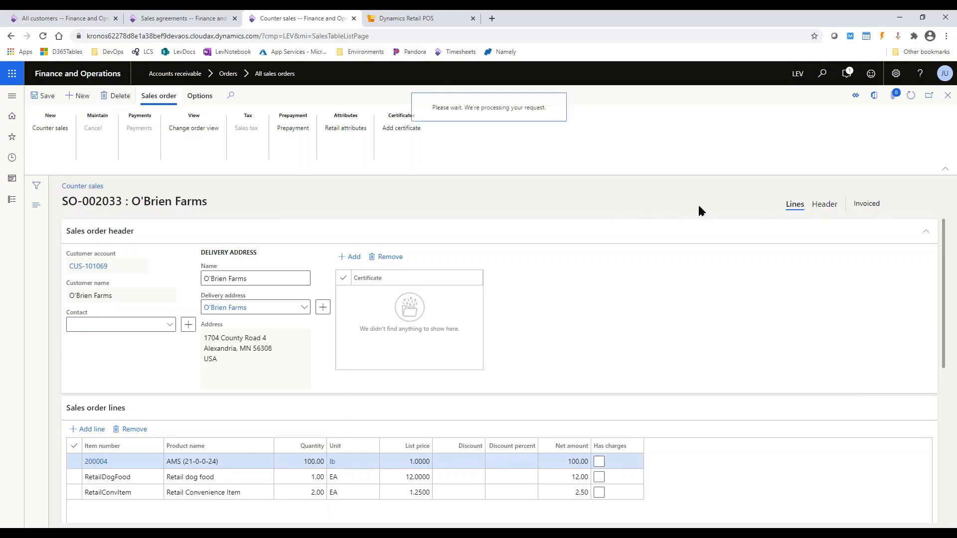
{"action": "key", "text": "Tab"}
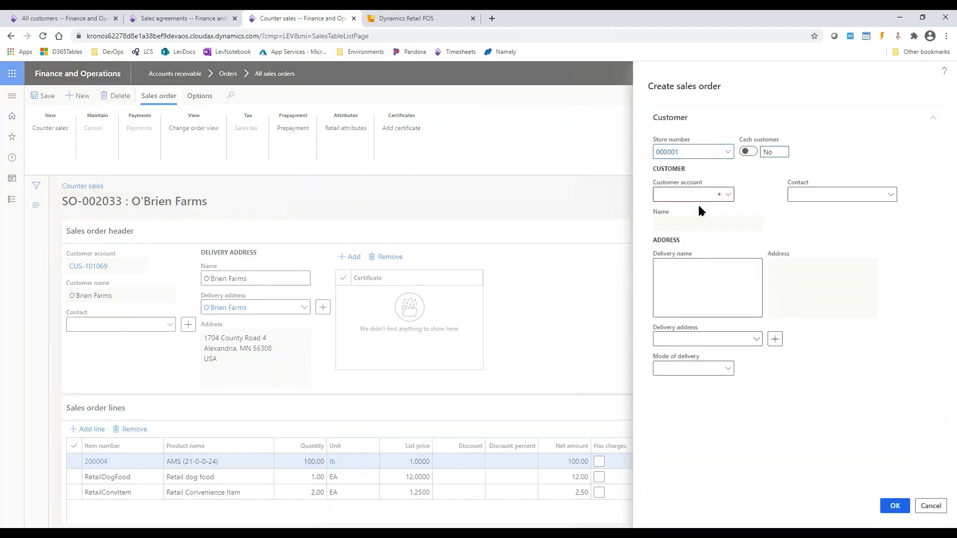
{"action": "type", "text": "o'b"}
{"action": "key", "text": "Tab"}
{"action": "key", "text": "Tab"}
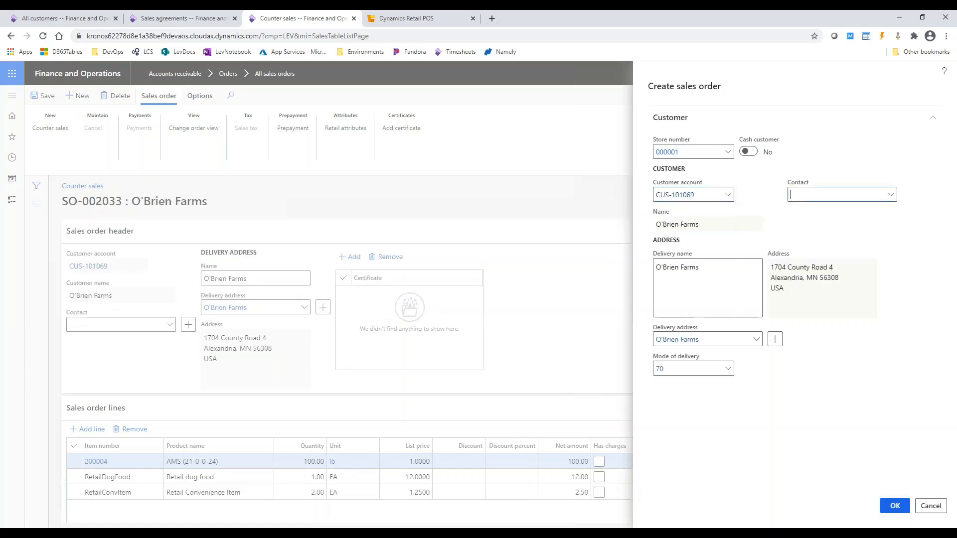
{"action": "type", "text": "p"}
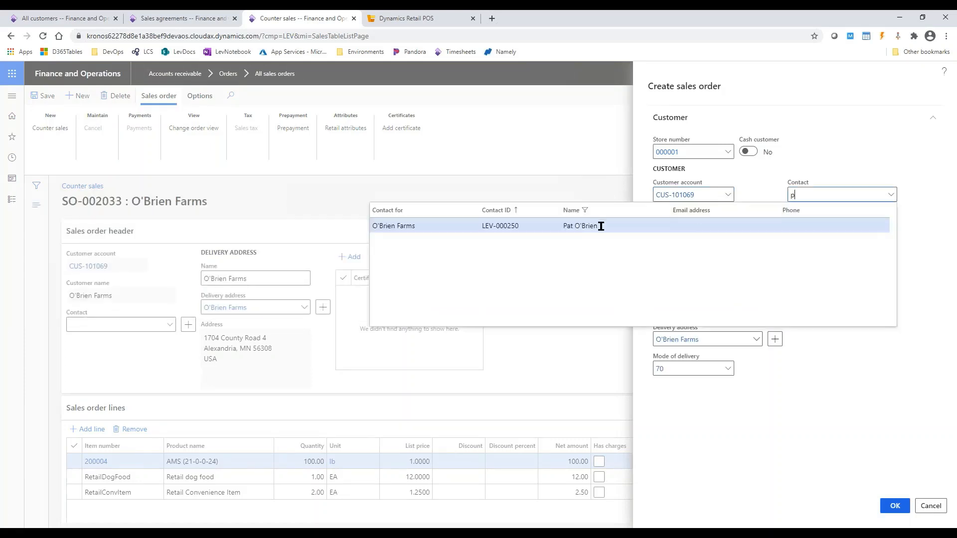
{"action": "left_click", "coordinate": [601, 226]}
{"action": "left_click", "coordinate": [895, 506]}
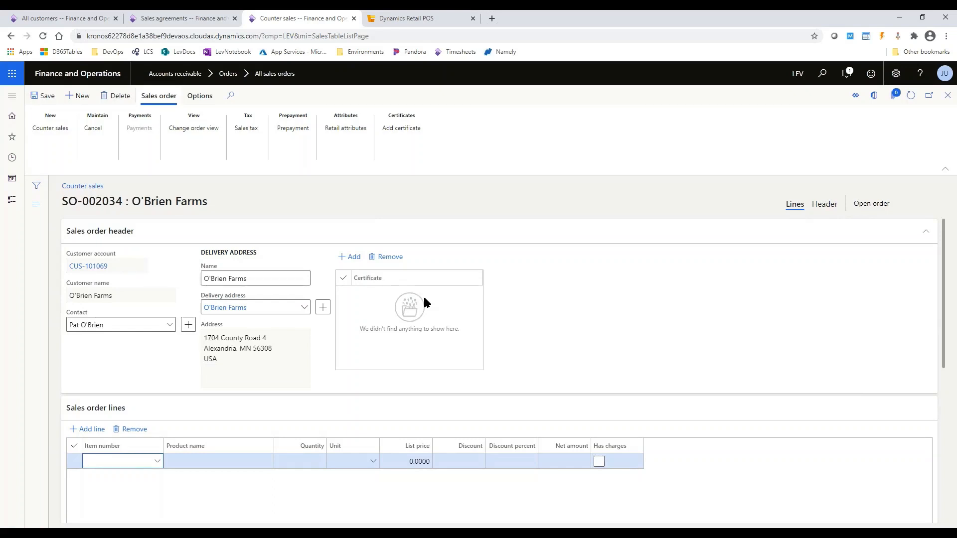
{"action": "scroll", "coordinate": [496, 333], "scroll_direction": "down", "scroll_amount": 1}
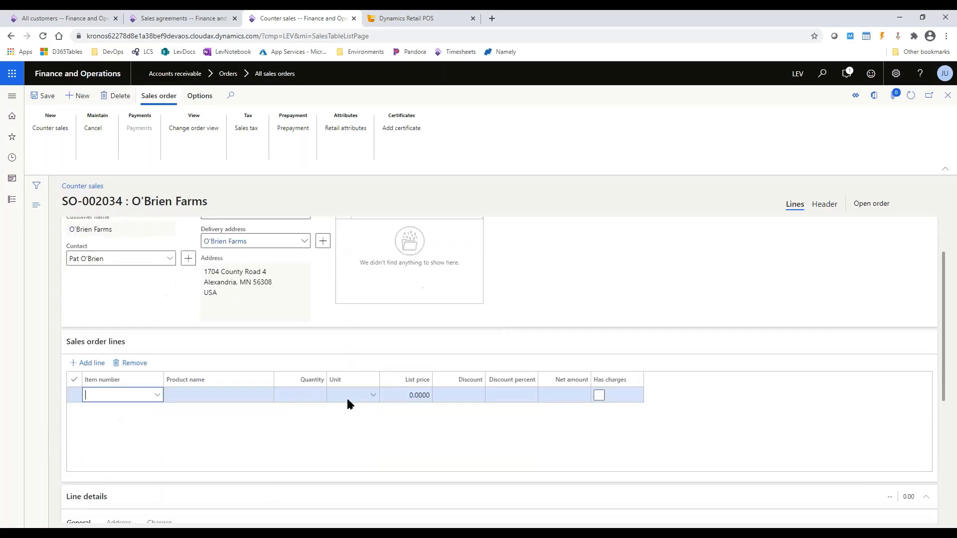
{"action": "type", "text": "100001"}
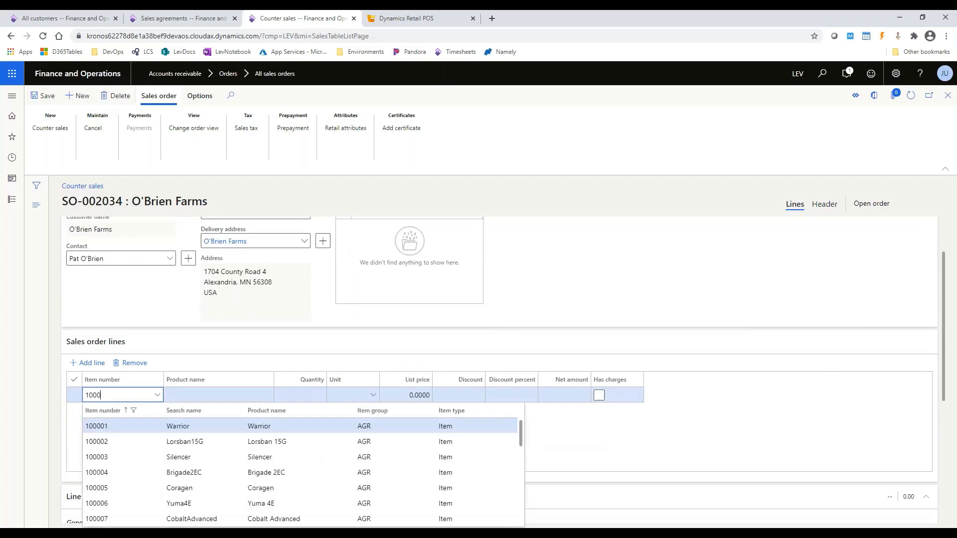
Step: Add item 100001 Warrior at 2.50 gal to SO-002034 and save the order
{"action": "key", "text": "Tab"}
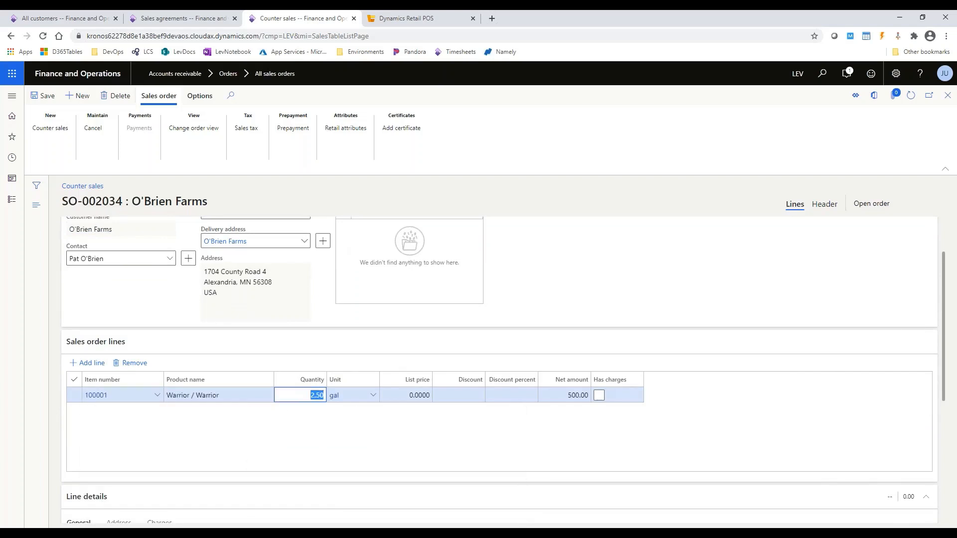
{"action": "left_click", "coordinate": [42, 95]}
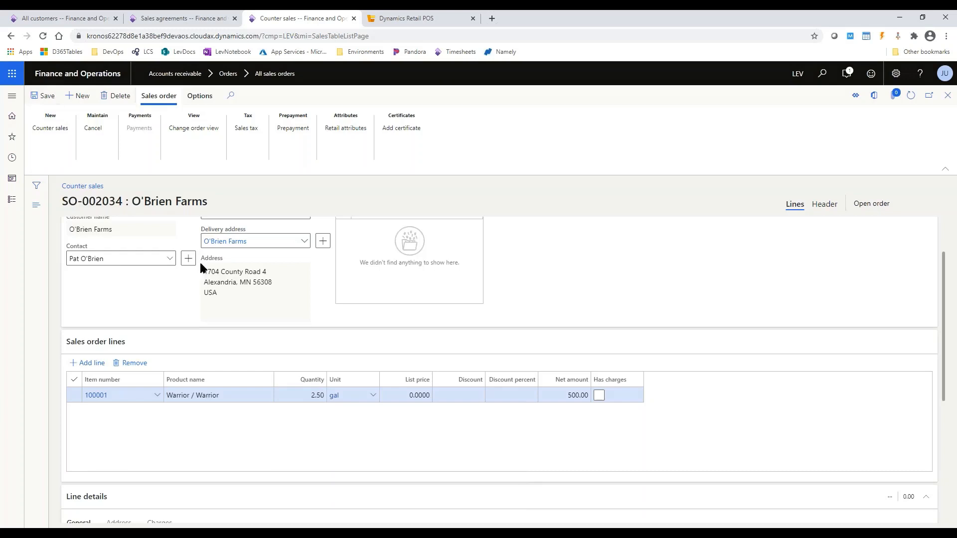